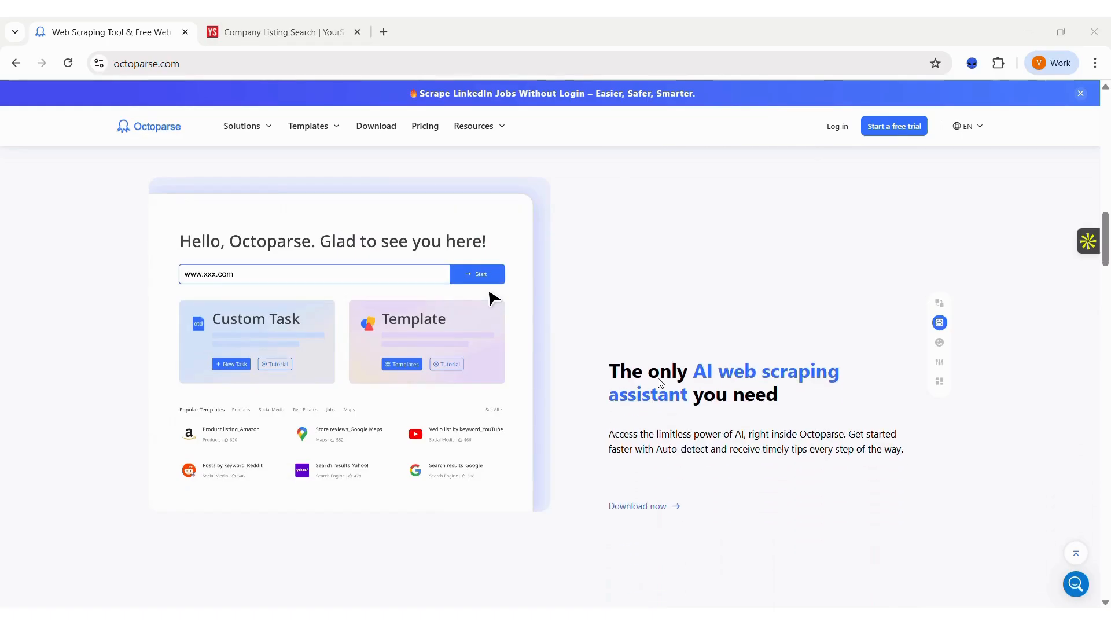
pyautogui.scroll(-2, 661, 383)
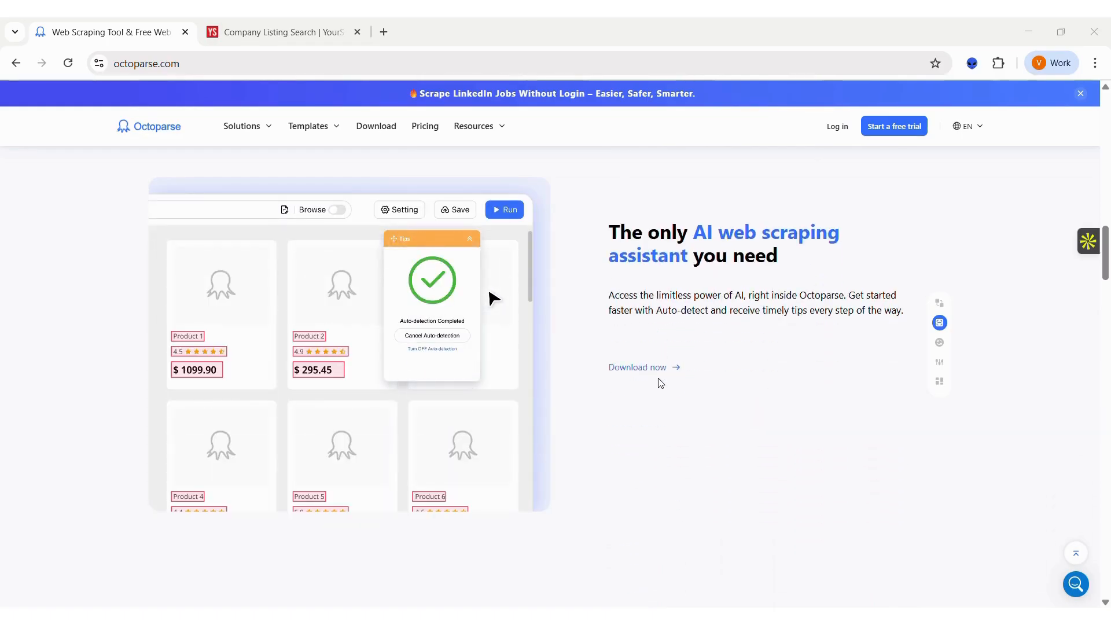
# Look over the AI assistant and automation sections of the Octoparse website, then switch to the Octoparse desktop app.
pyautogui.scroll(-3, 661, 383)
pyautogui.scroll(-3, 661, 383)
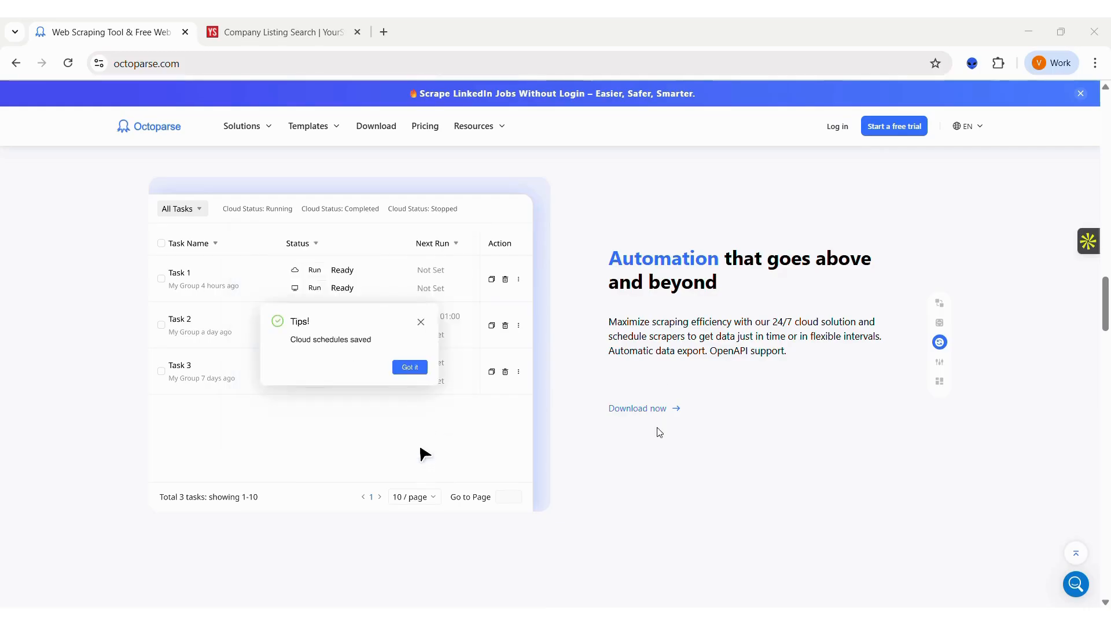
pyautogui.click(635, 619)
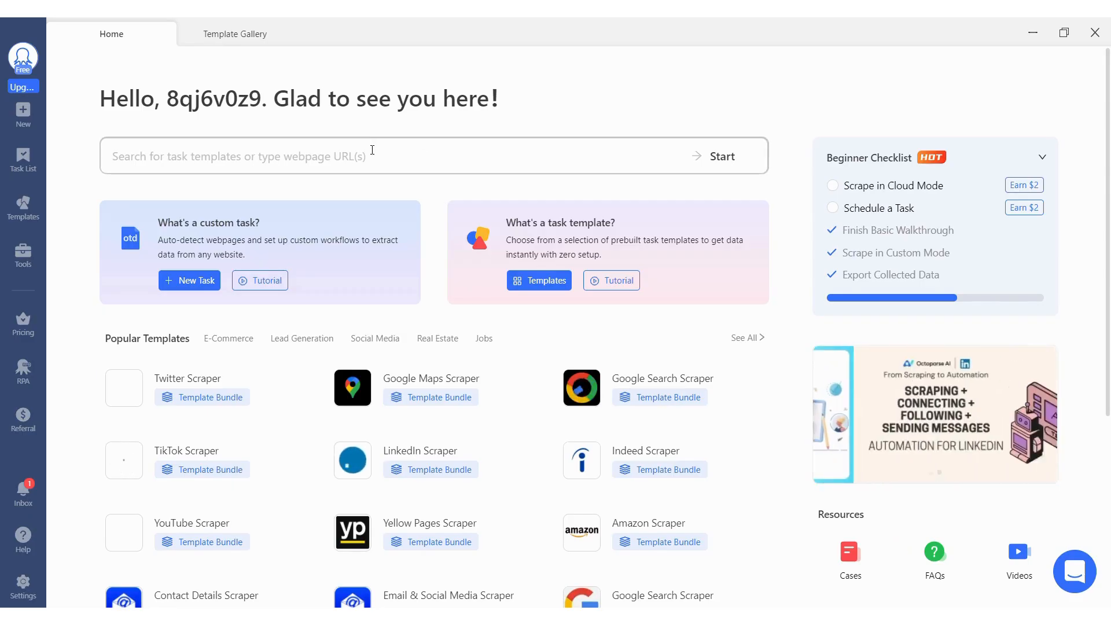
pyautogui.click(372, 151)
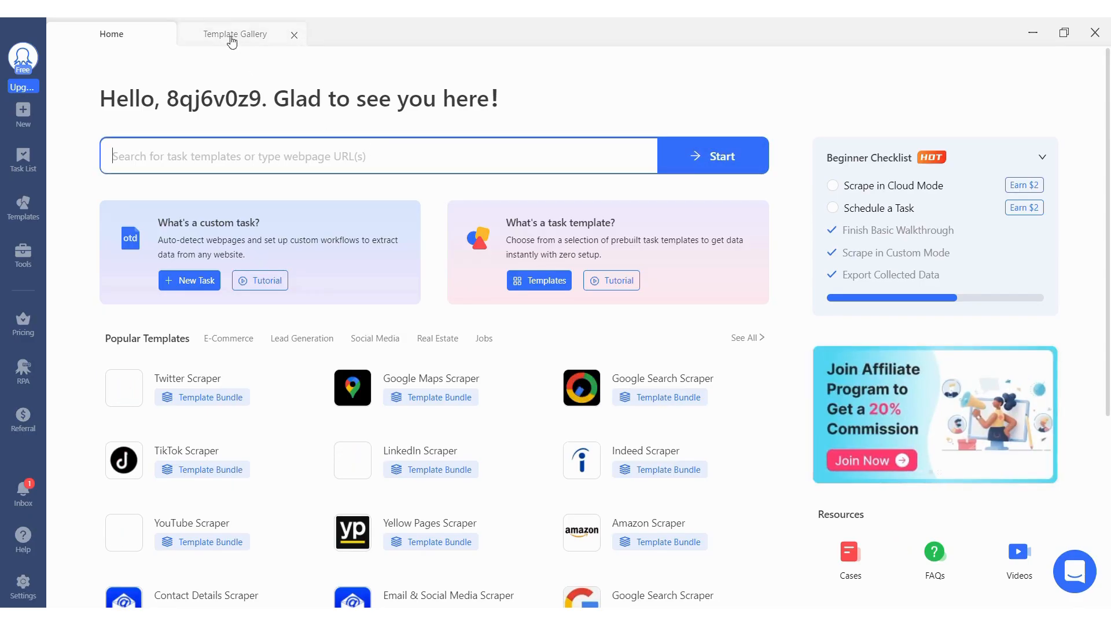
# Browse the E-Commerce, Social Media and Jobs categories of the scraper templates.
pyautogui.click(223, 336)
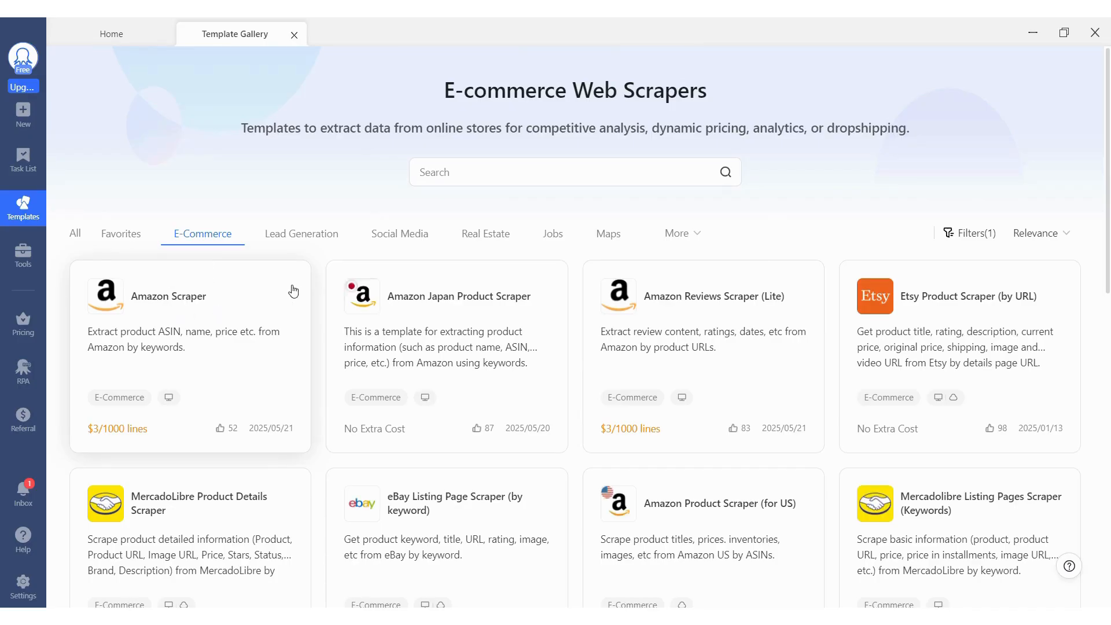
pyautogui.click(408, 246)
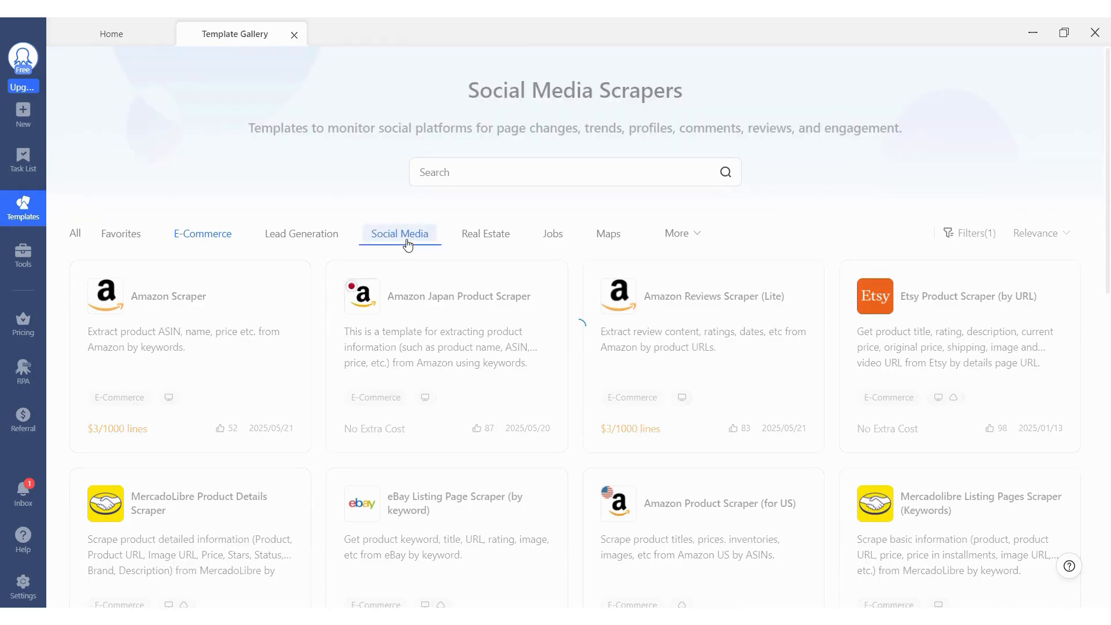
pyautogui.click(546, 239)
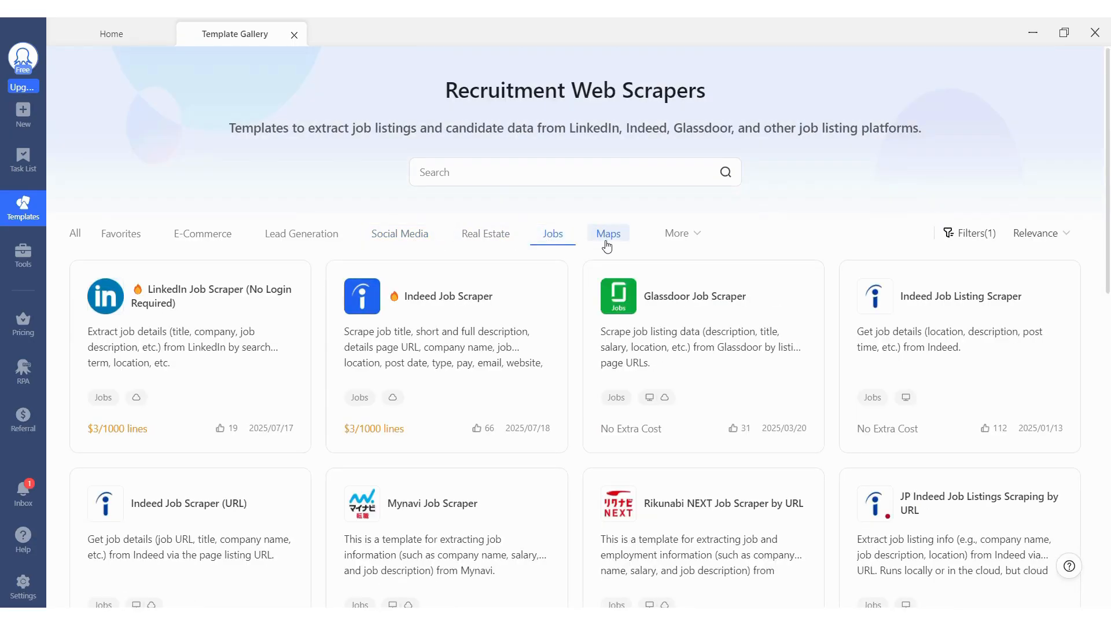
# Open the Google Maps Listings Scraper (by Keywords) template from the Maps category.
pyautogui.click(604, 244)
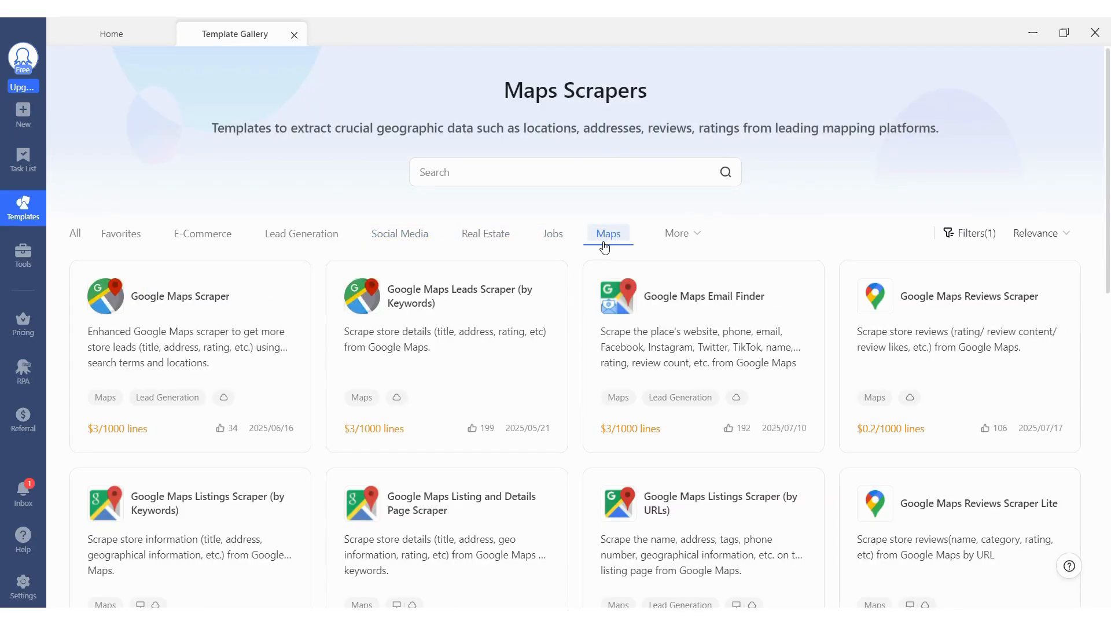
pyautogui.scroll(-1, 161, 494)
pyautogui.scroll(-2, 191, 384)
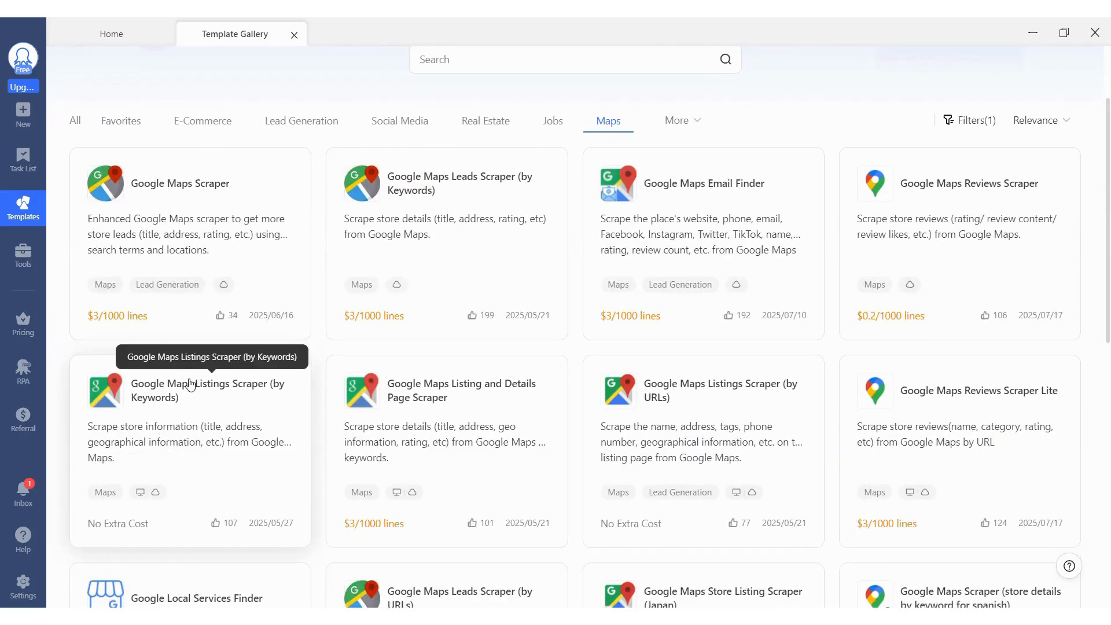
pyautogui.click(190, 384)
# Enter the keyword "Pharmacy in Mumbai" manually and select all regions for the search results.
pyautogui.click(194, 456)
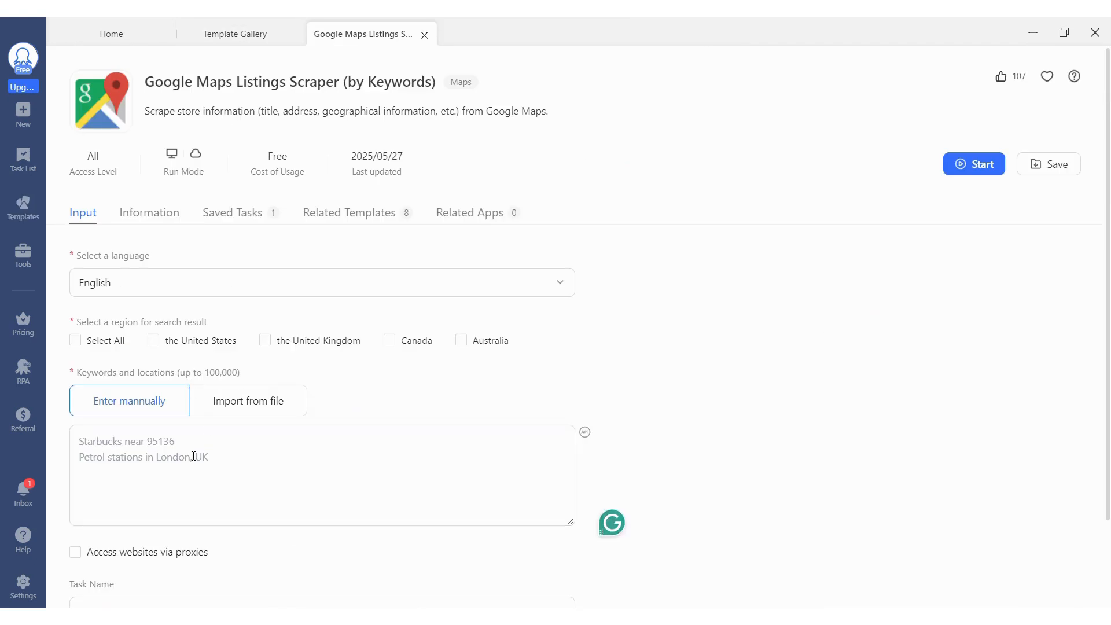
pyautogui.write('Pharma')
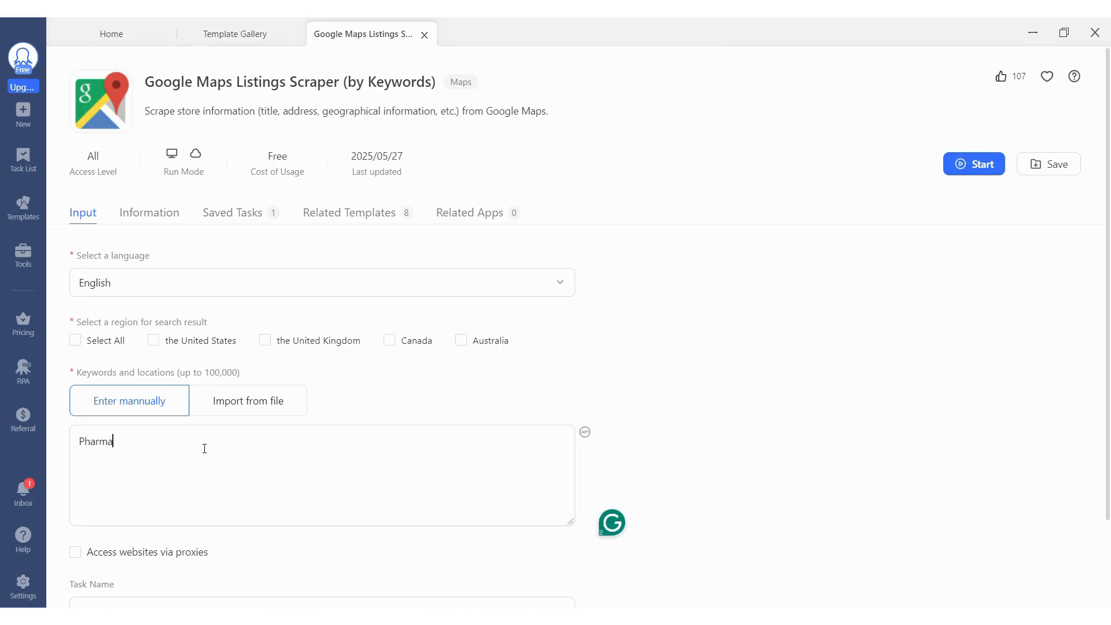
pyautogui.write('cy in Mumbai')
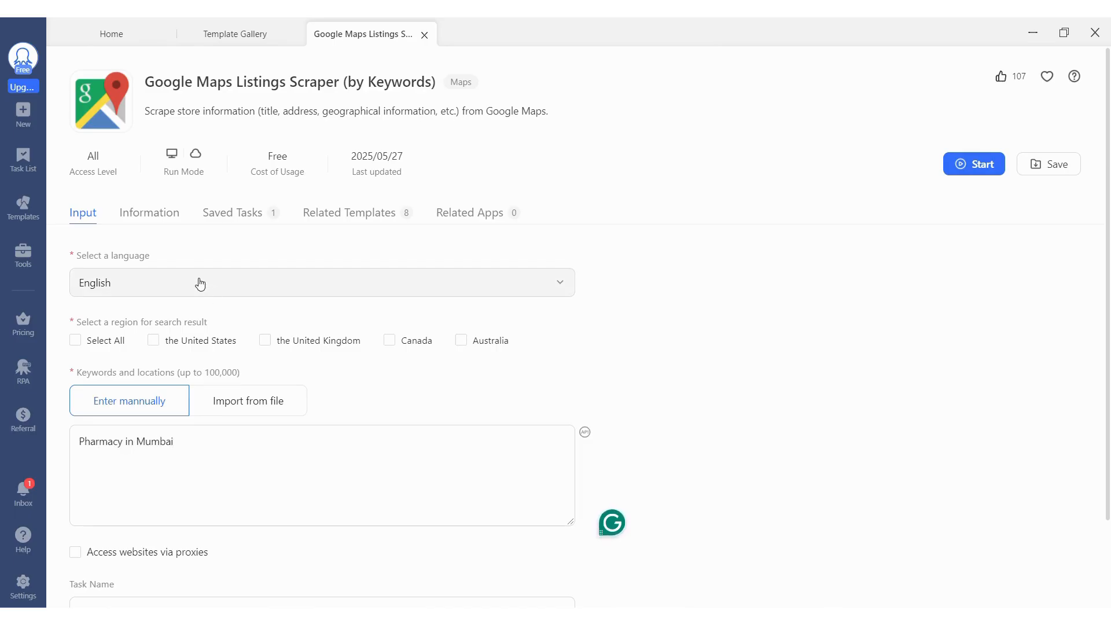
pyautogui.click(75, 342)
pyautogui.click(183, 433)
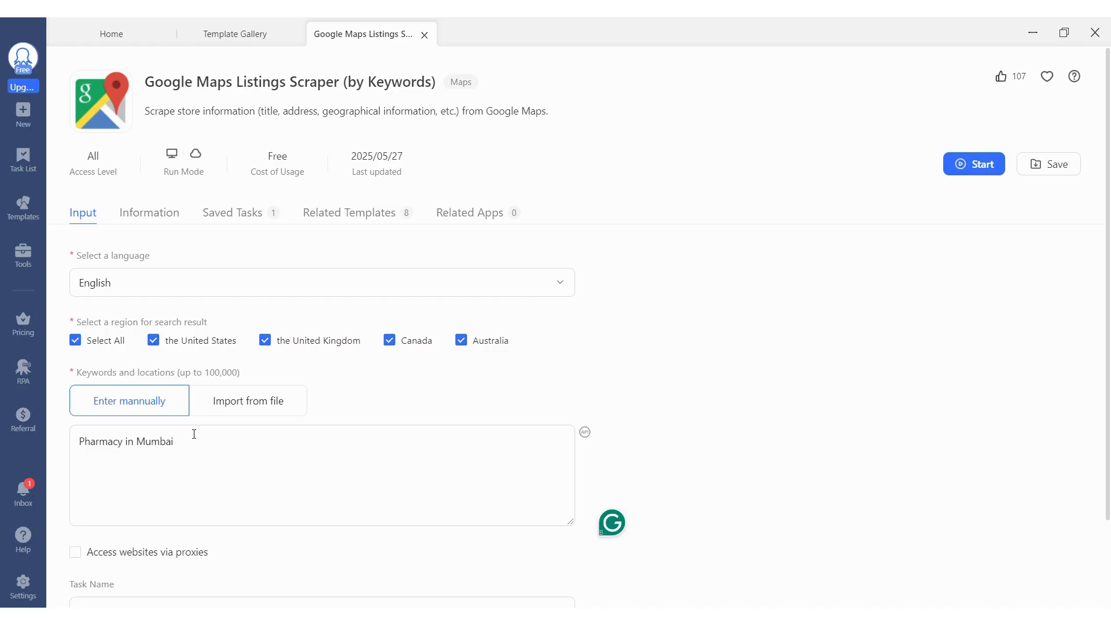
# Start the Google Maps listings task on the local device in Standard Mode.
pyautogui.click(978, 167)
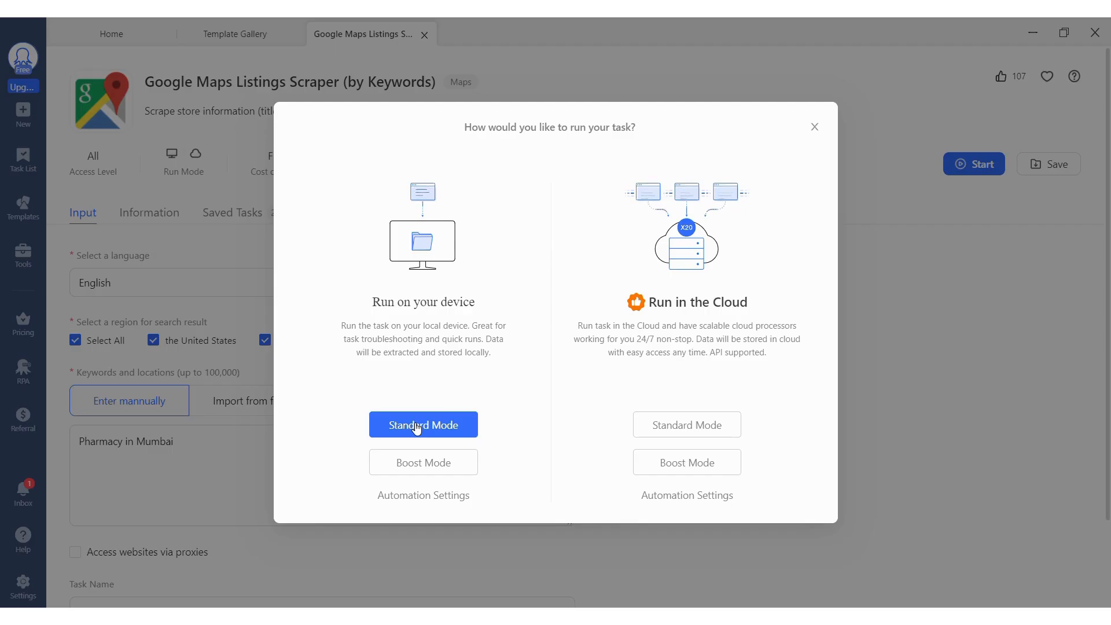
pyautogui.click(451, 424)
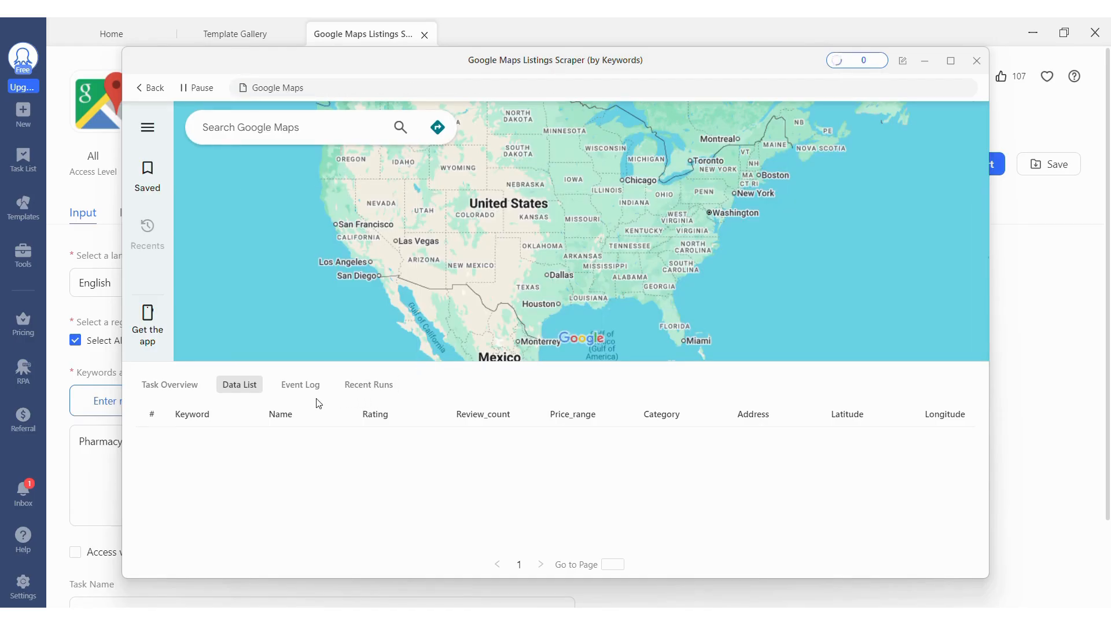
# Check the pharmacy run's event log and extracted data list, then close the run window.
pyautogui.click(305, 386)
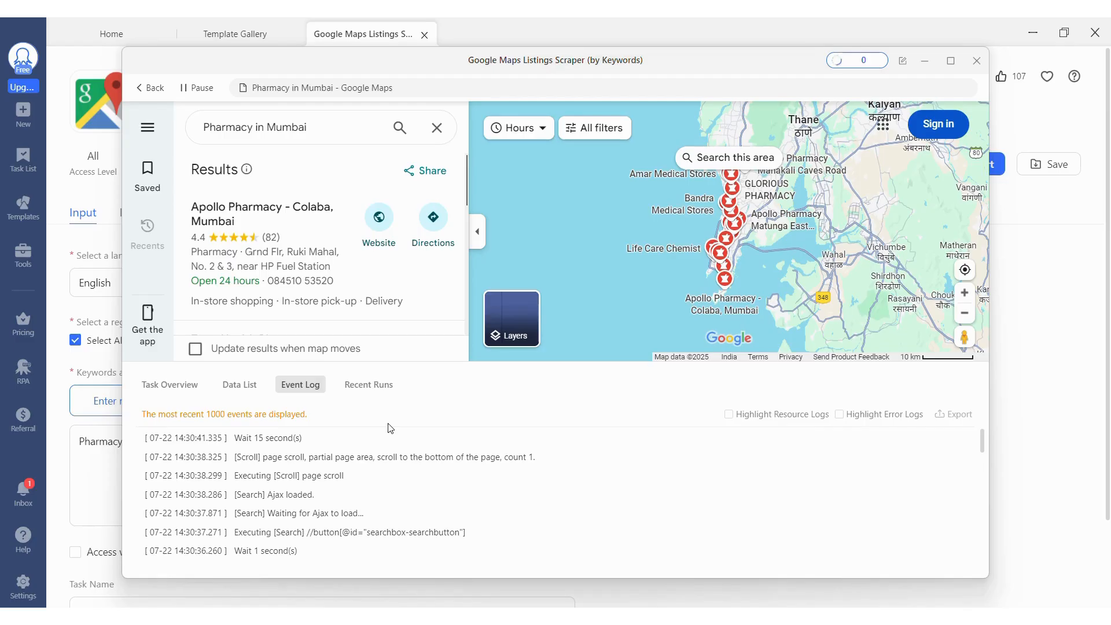
pyautogui.click(239, 384)
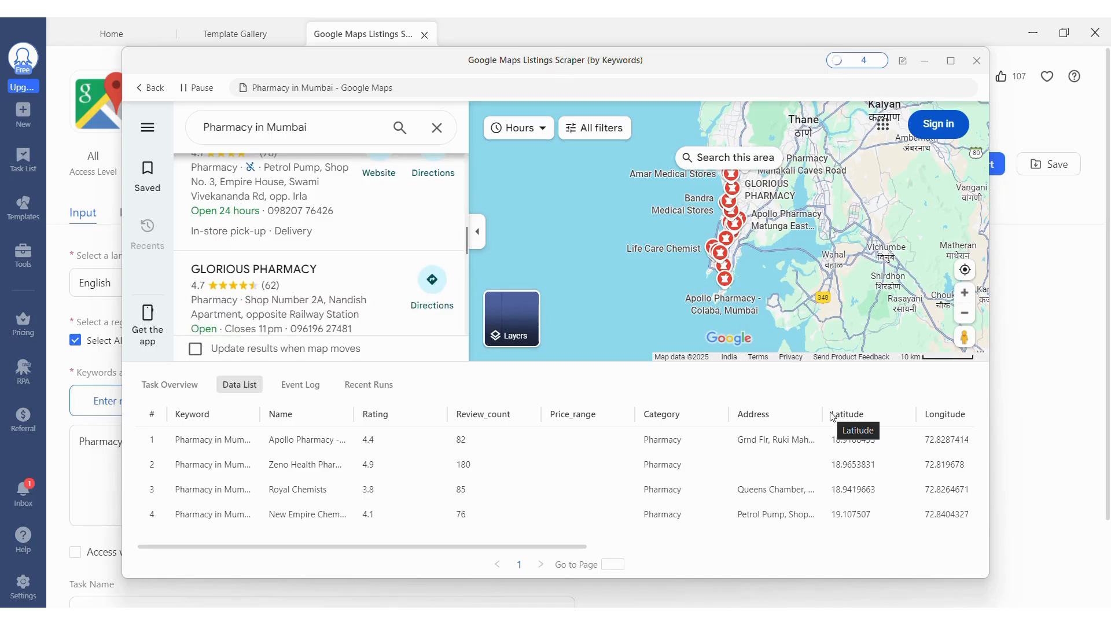
pyautogui.click(975, 66)
pyautogui.click(659, 330)
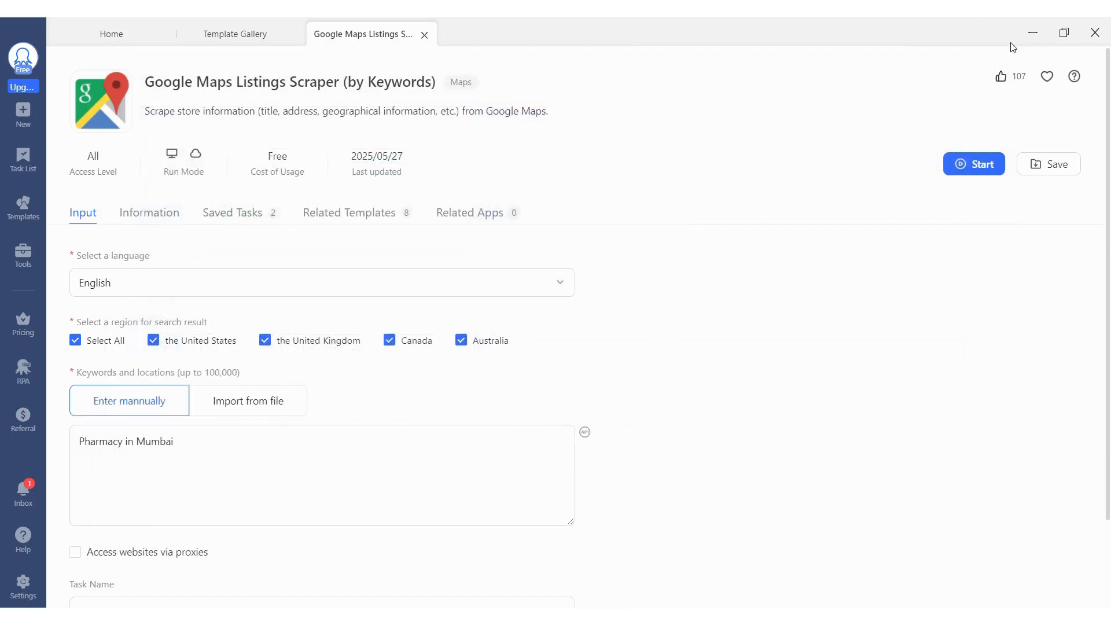
# Switch to the browser and copy the URL of the YourStory company listing page.
pyautogui.click(1033, 32)
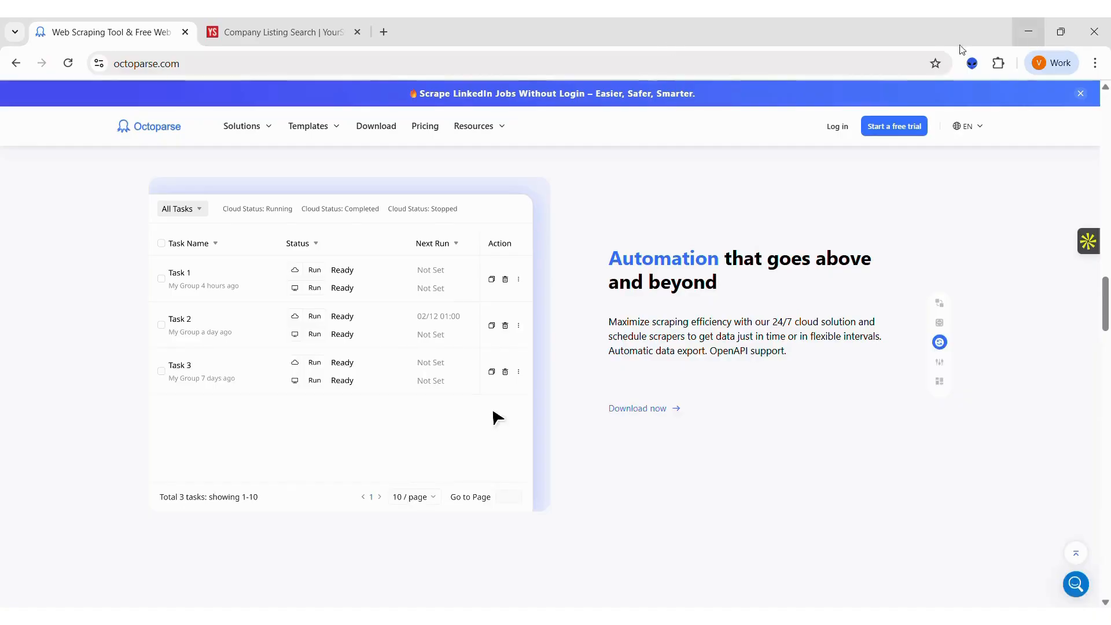
pyautogui.click(312, 36)
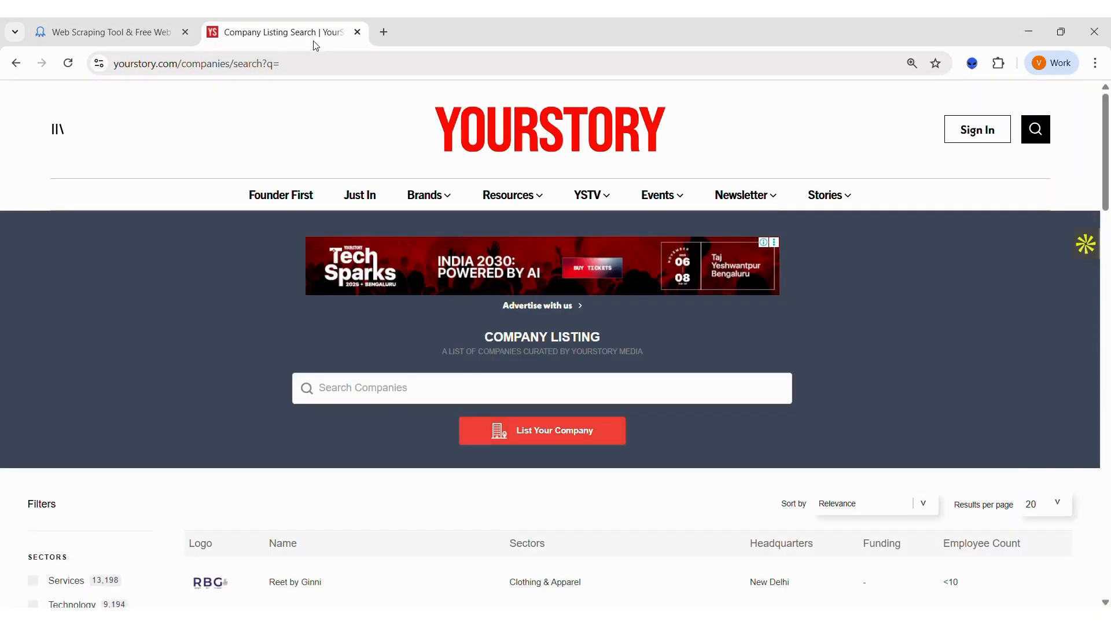
pyautogui.scroll(-5, 571, 438)
pyautogui.scroll(-2, 572, 438)
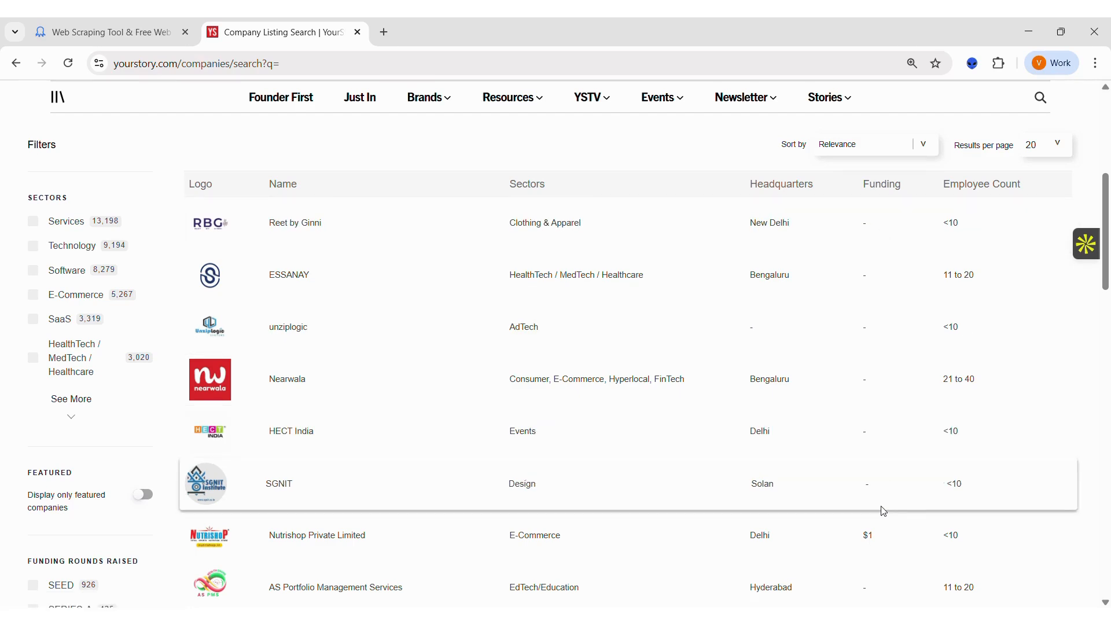
pyautogui.click(424, 64)
pyautogui.hotkey('ctrl', 'a')
pyautogui.hotkey('ctrl', 'c')
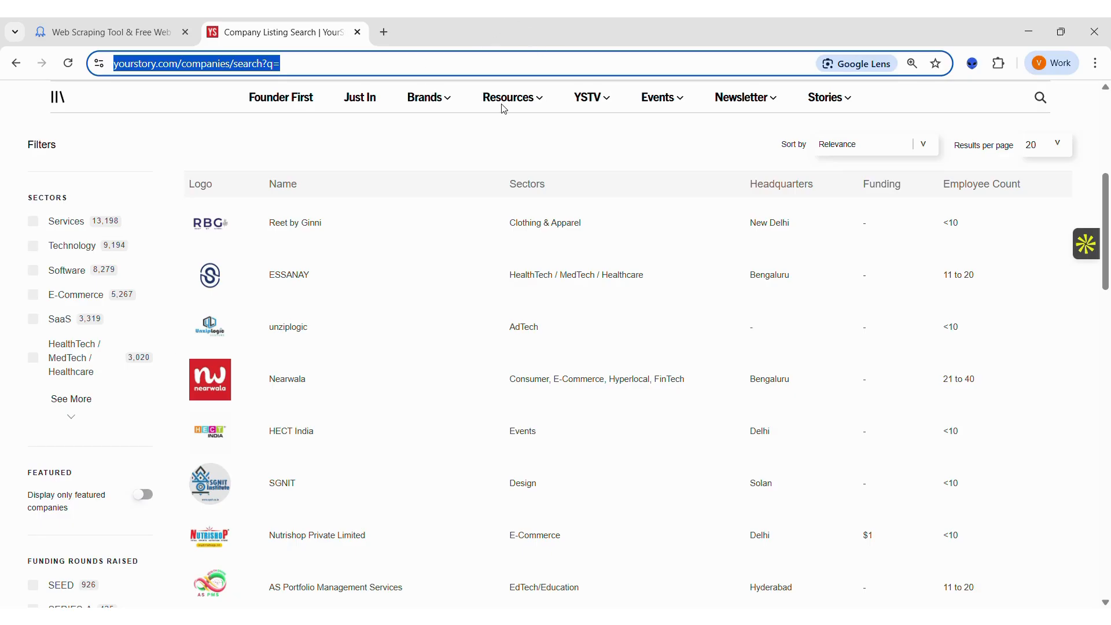
# Switch back to Octoparse and start a new task with the URL yourstory.com/companies/search?q= from the home page.
pyautogui.hotkey('alt', 'Tab')
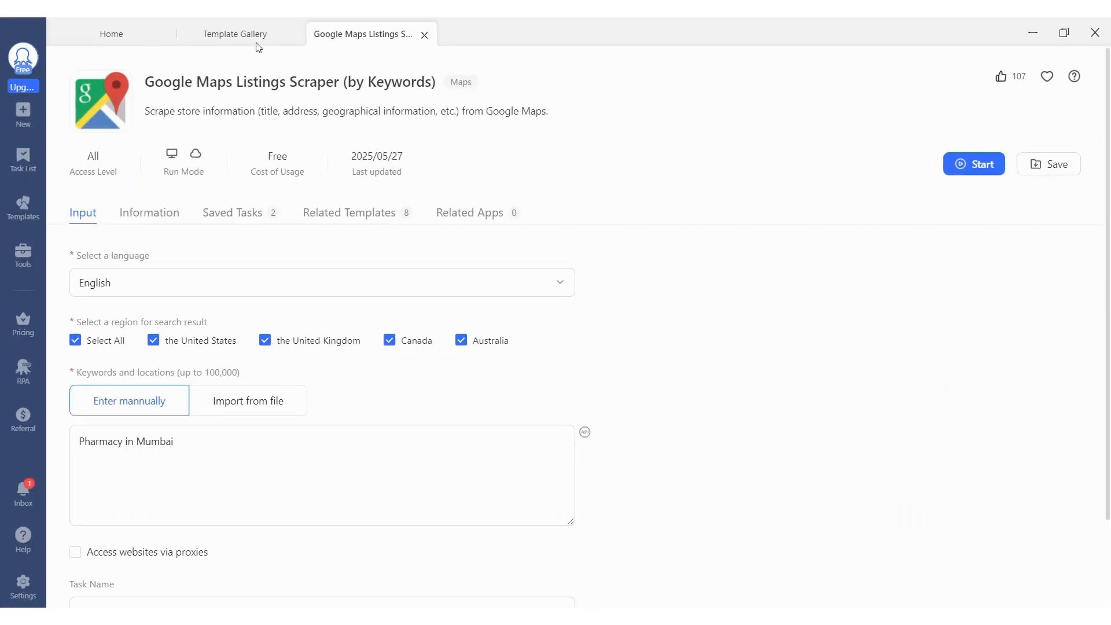
pyautogui.click(115, 35)
pyautogui.hotkey('ctrl', 'v')
pyautogui.click(724, 156)
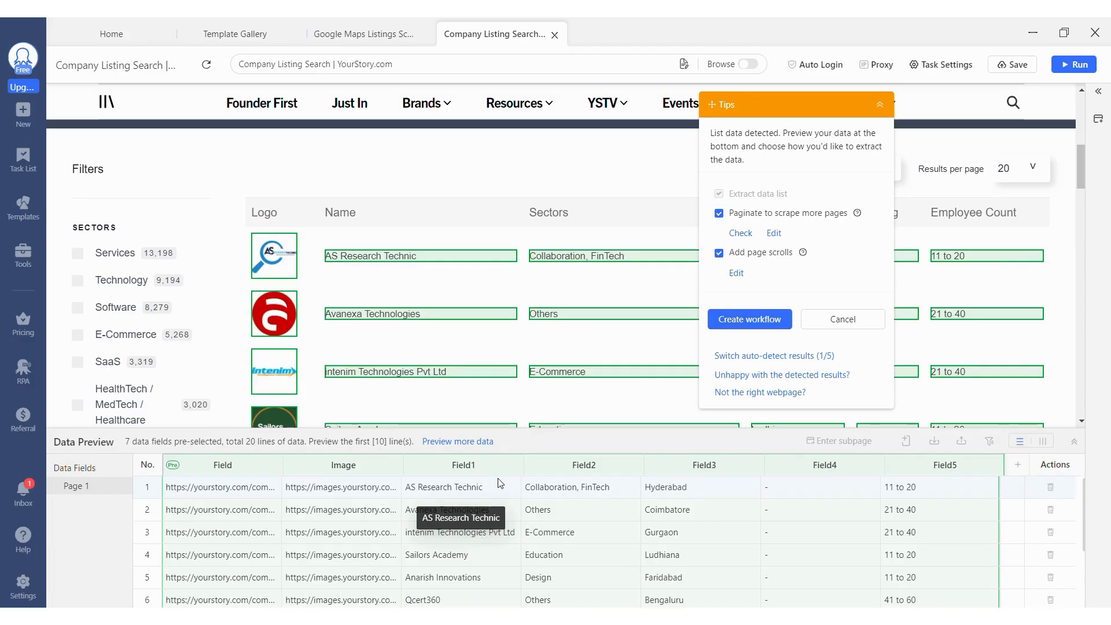
# Create the workflow from the auto-detected company list, with pagination and page scrolls enabled, and look through the selected rows.
pyautogui.click(776, 322)
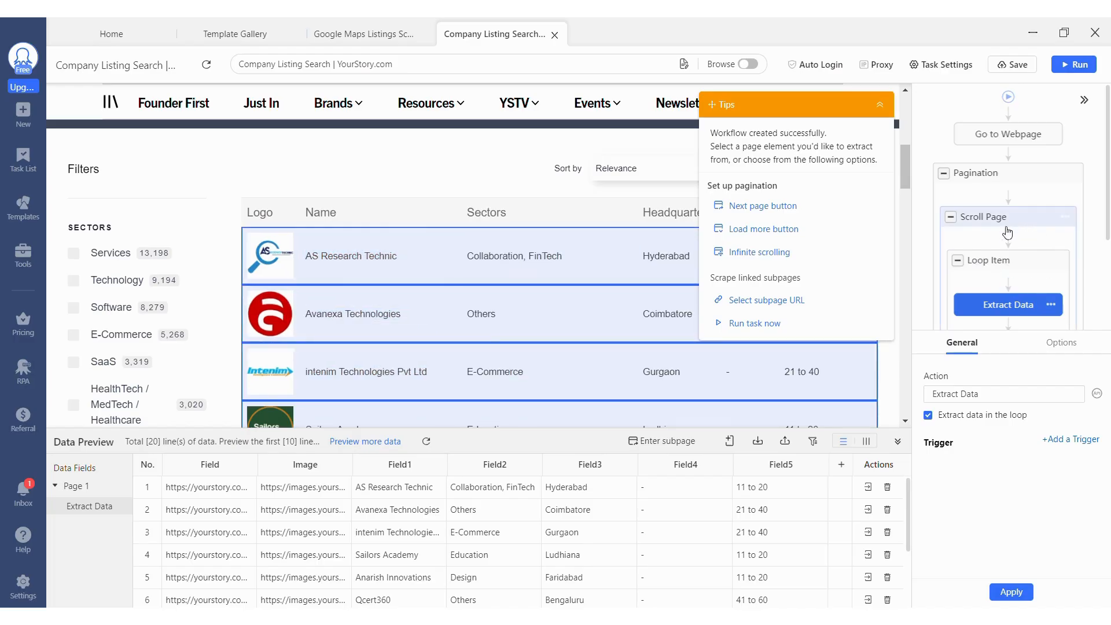
pyautogui.scroll(-1, 563, 321)
pyautogui.scroll(-10, 563, 322)
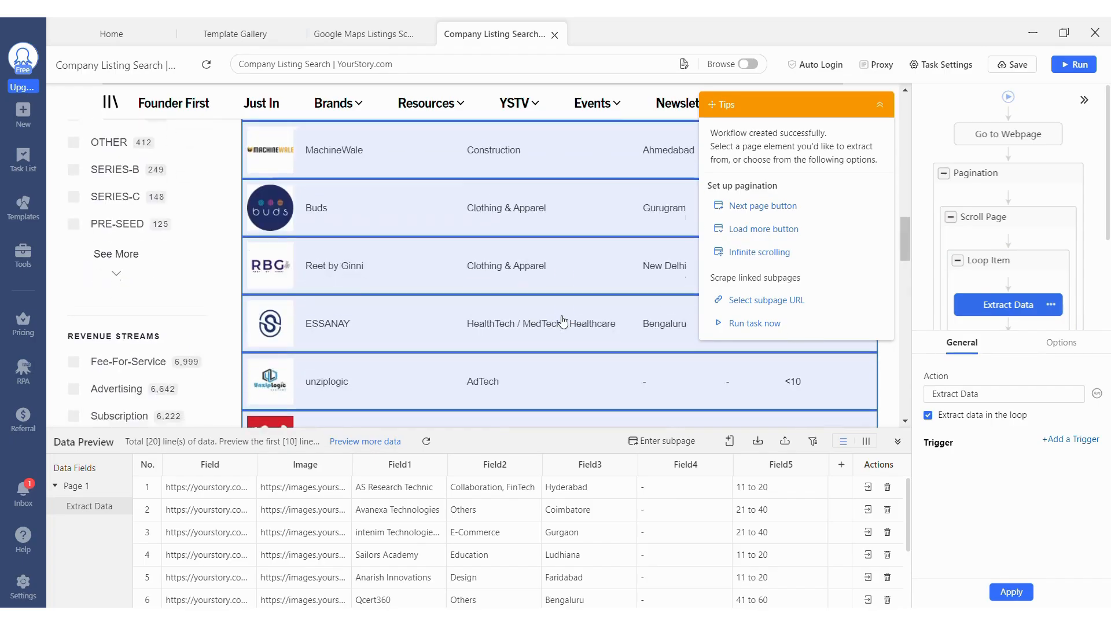
pyautogui.scroll(-4, 563, 321)
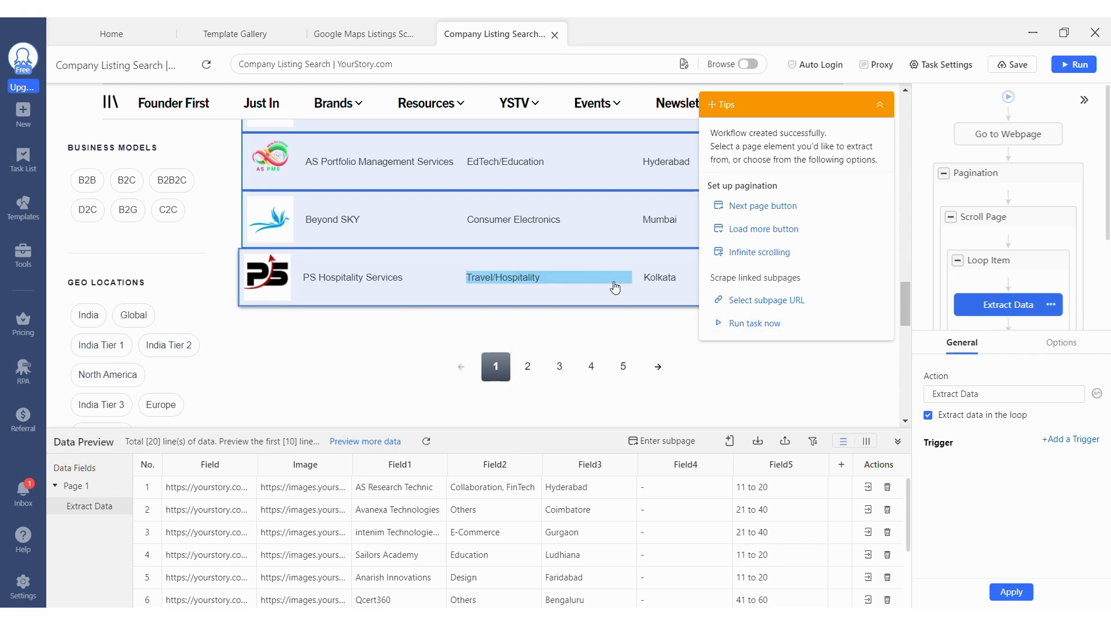
# Run the company listing task on the local device in Standard Mode and show its browser view.
pyautogui.click(1077, 68)
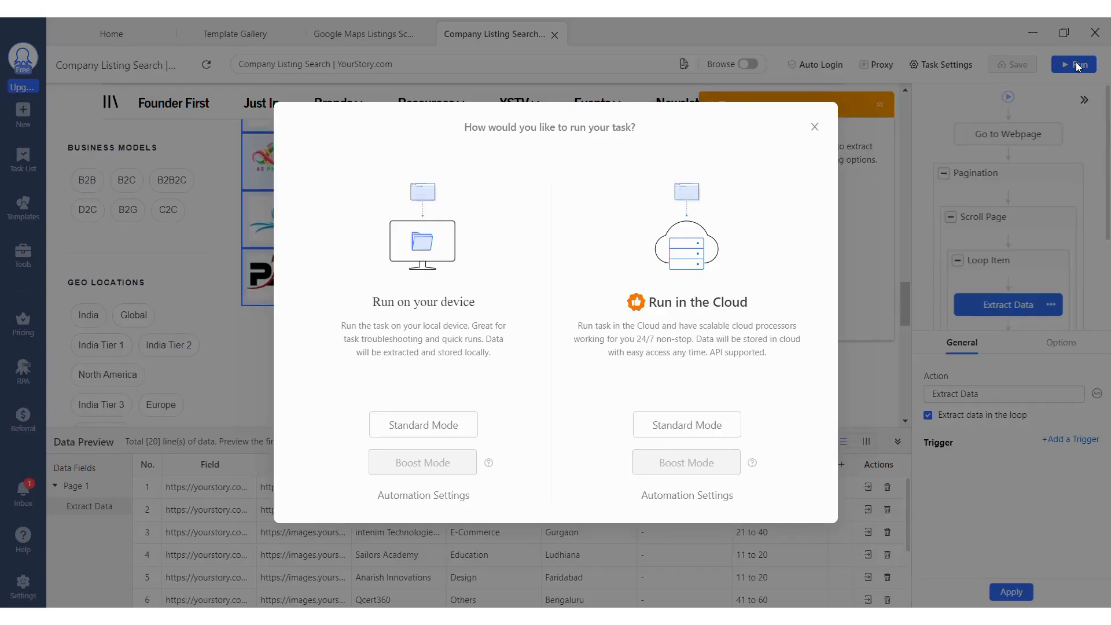
pyautogui.click(429, 425)
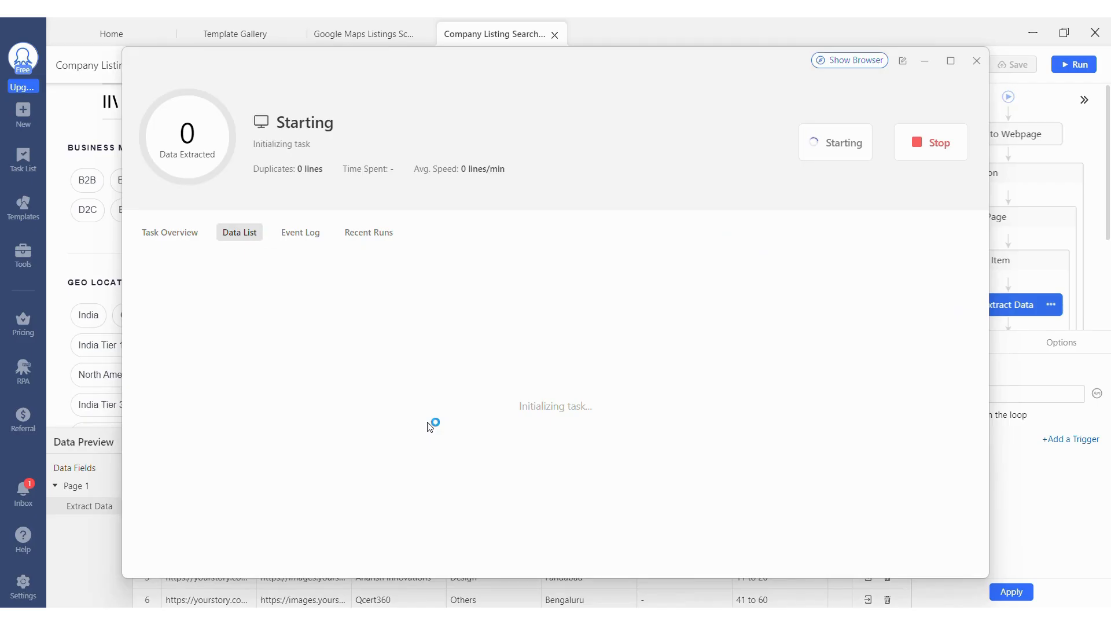
pyautogui.click(828, 65)
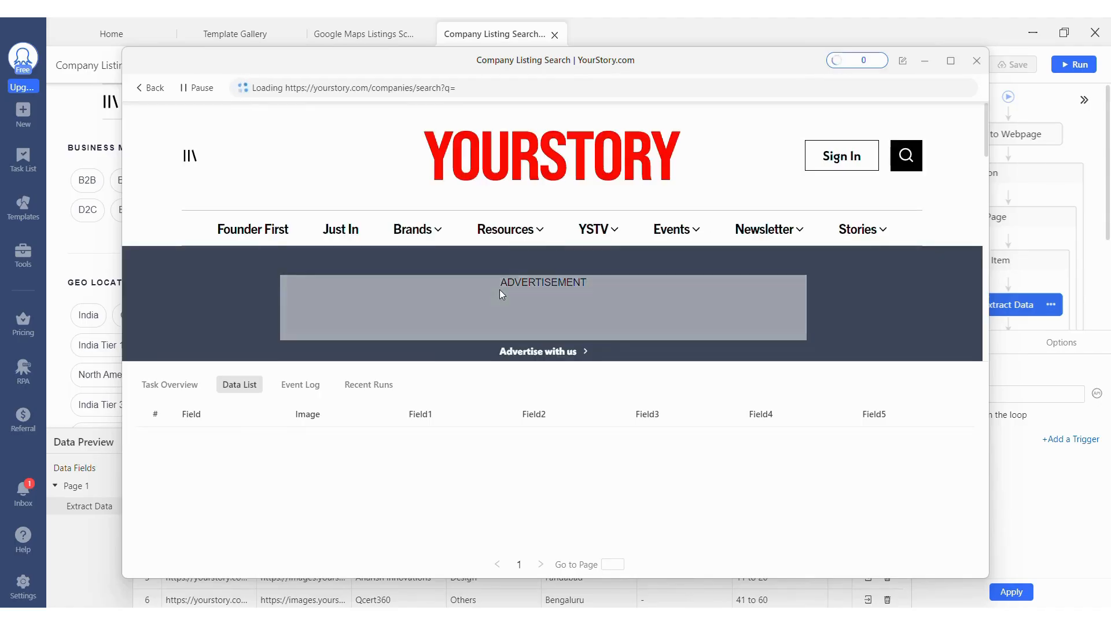
# Check the company listing run's event log, task overview and data list.
pyautogui.click(297, 385)
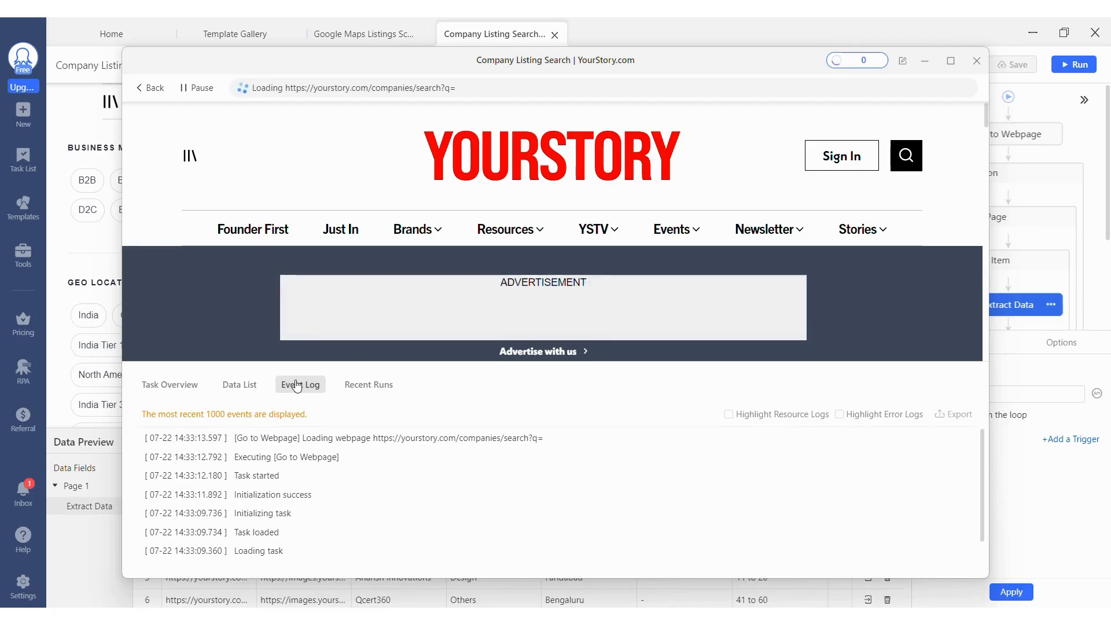
pyautogui.click(185, 385)
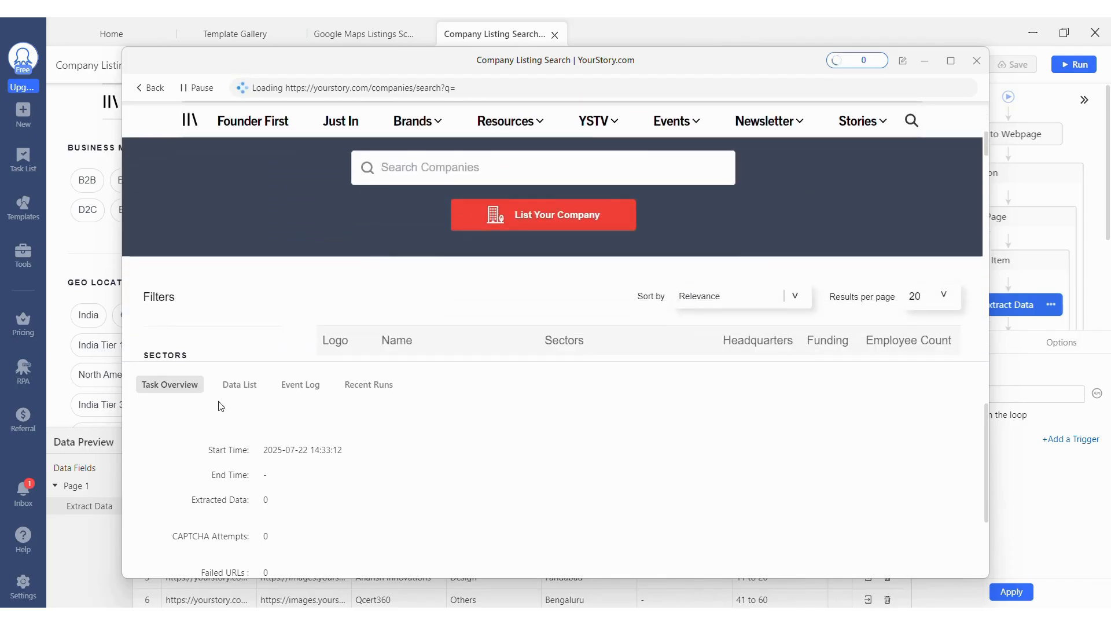
pyautogui.click(225, 396)
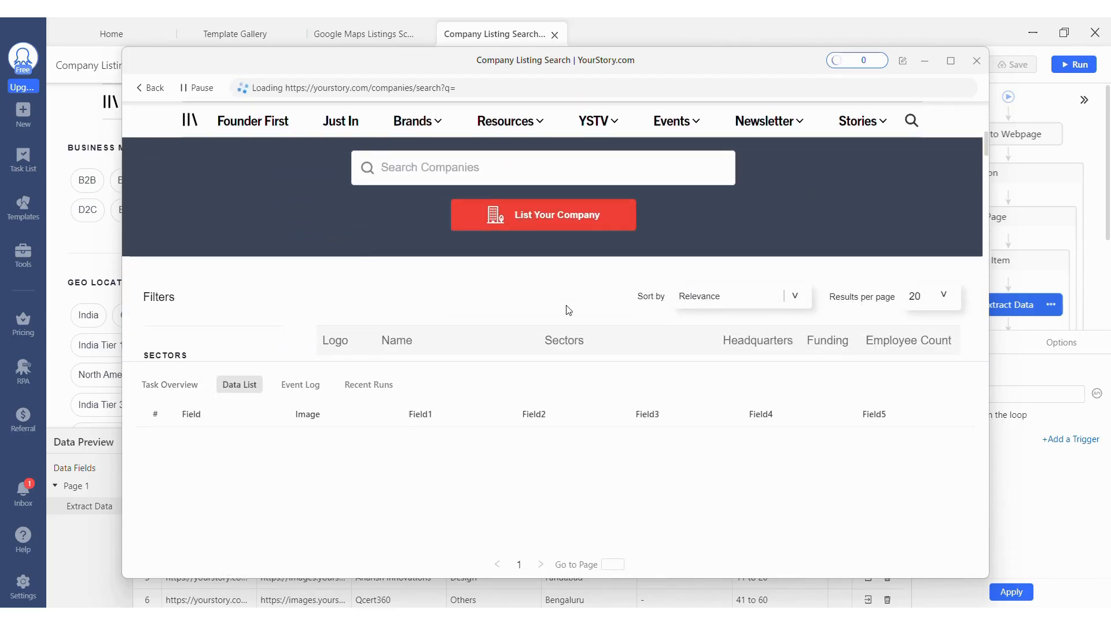
# Dismiss the manual login or CAPTCHA notification and review the extracted company rows from the beginning.
pyautogui.scroll(-4, 568, 310)
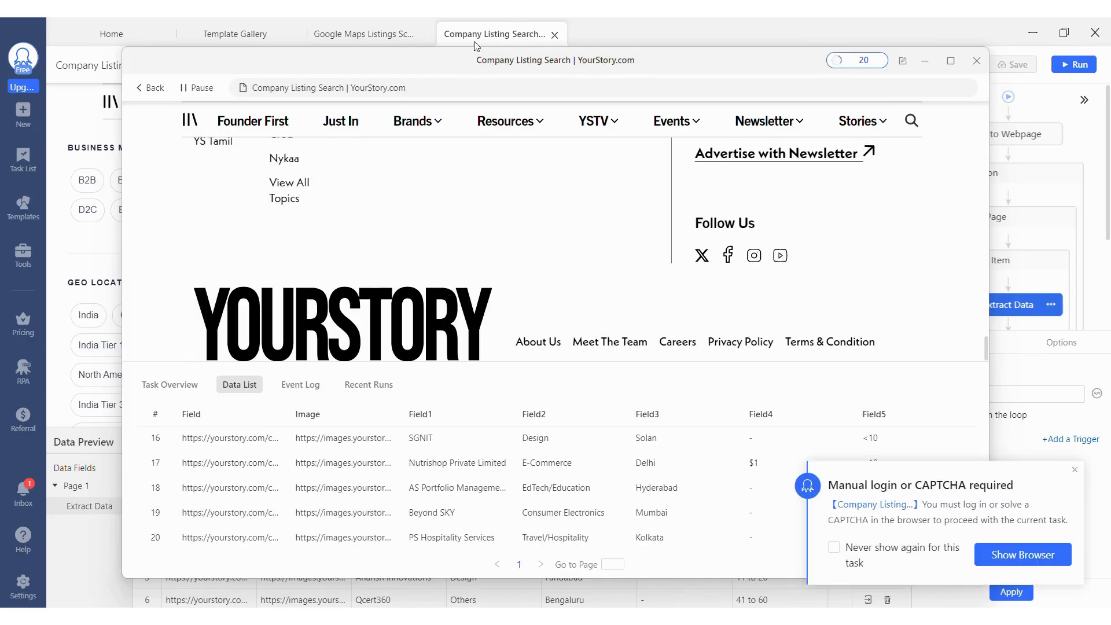
pyautogui.click(1075, 469)
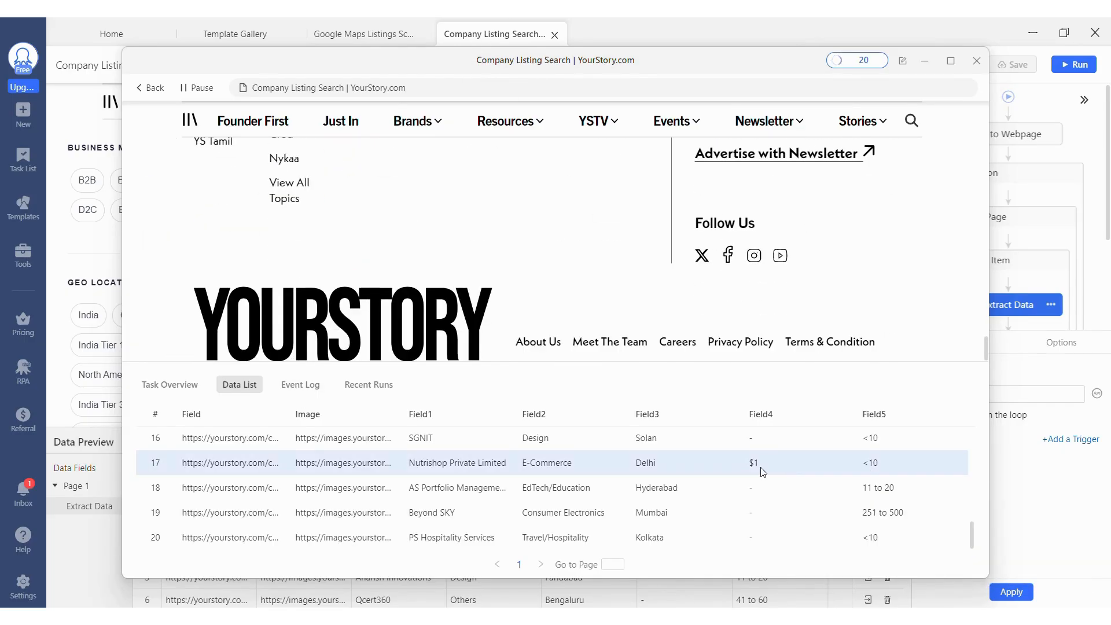
pyautogui.scroll(7, 763, 473)
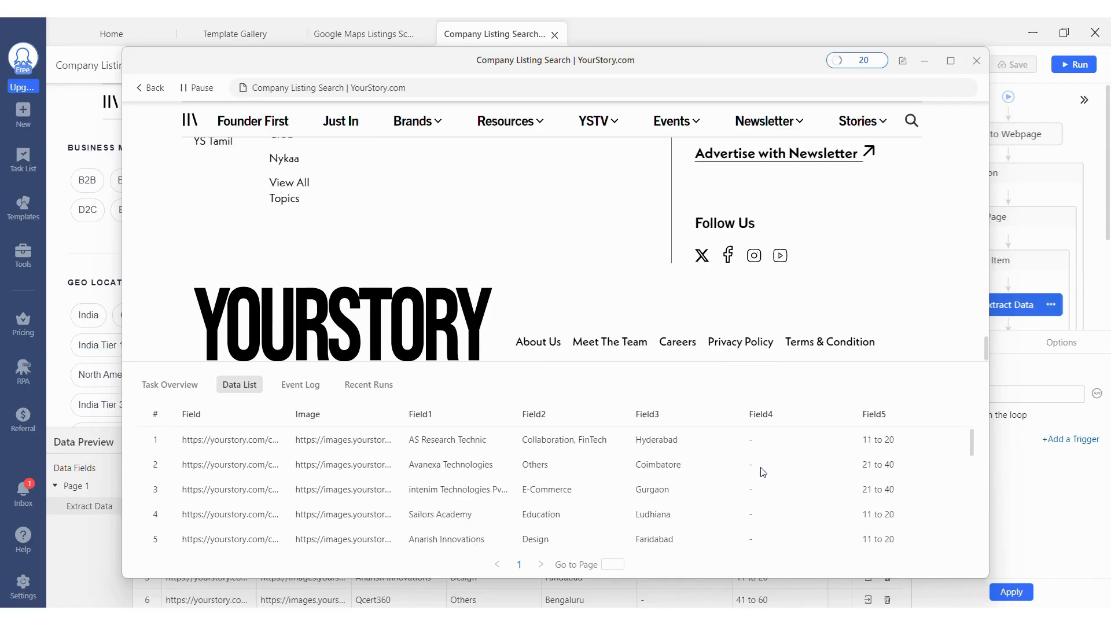